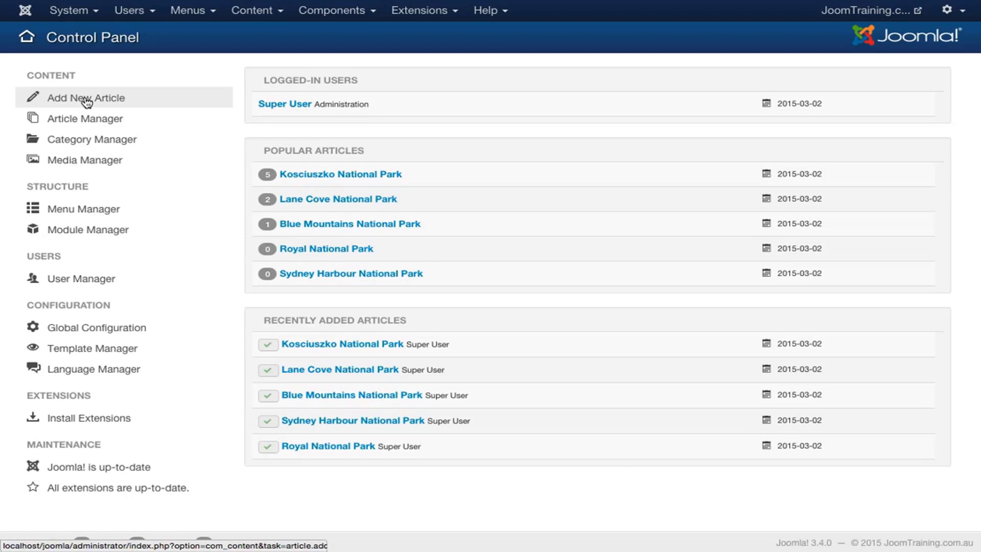
Step: Open a blank Add New Article form from Content > Article Manager
click(260, 14)
mouse_move(261, 35)
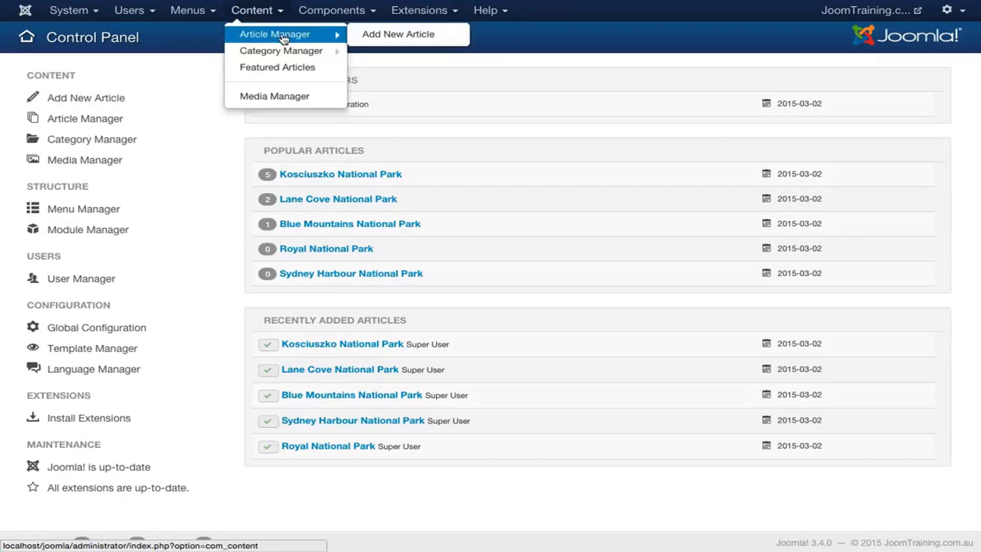
click(390, 37)
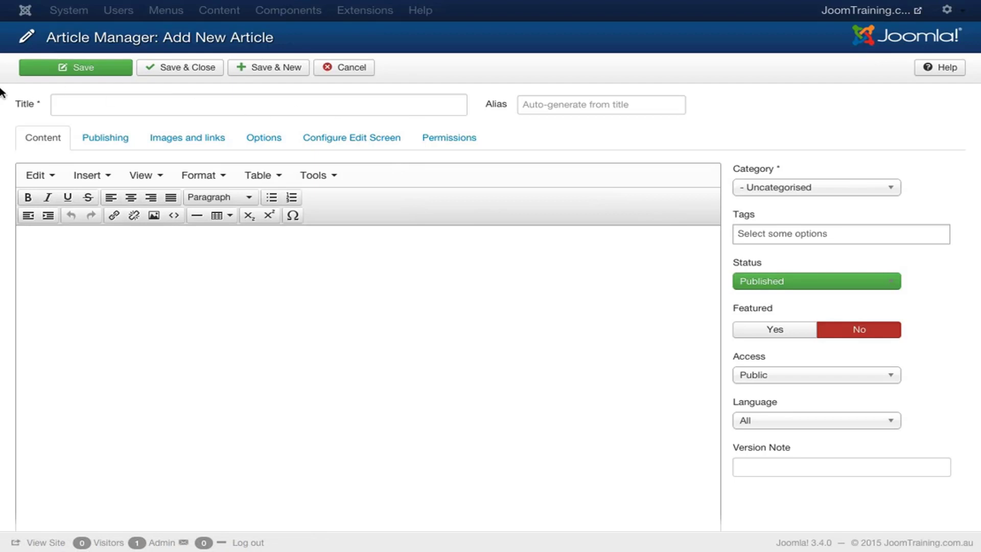
mouse_move(766, 175)
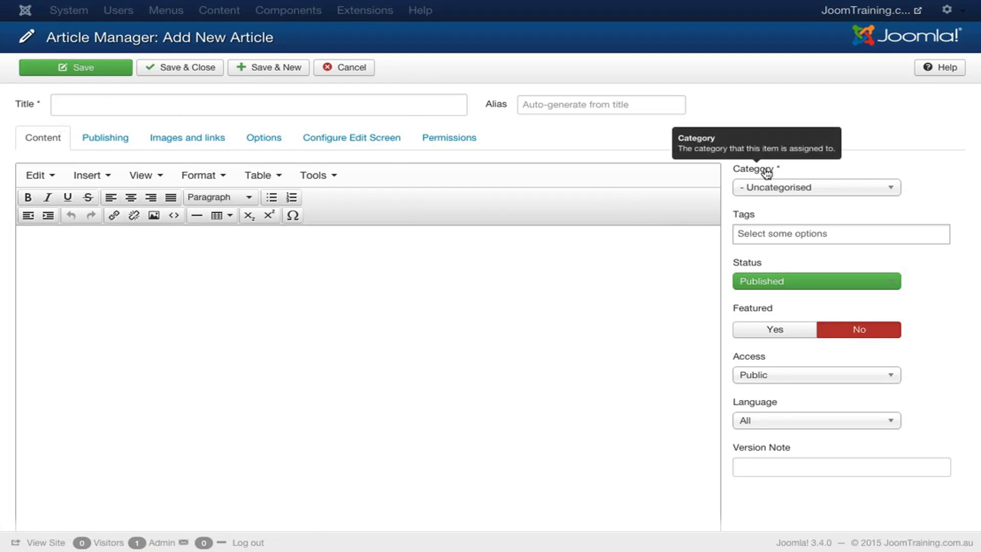
scroll(407, 273, down, 3)
scroll(407, 273, up, 3)
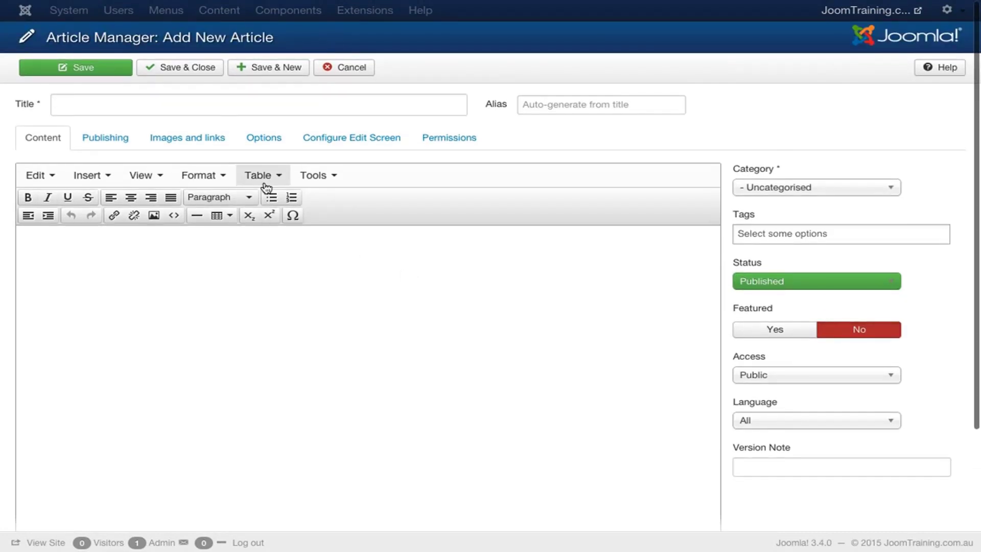
Step: Copy the Ku-ring-gai Chase National Park description paragraph from Notes
key(super+Tab)
key(super+Tab)
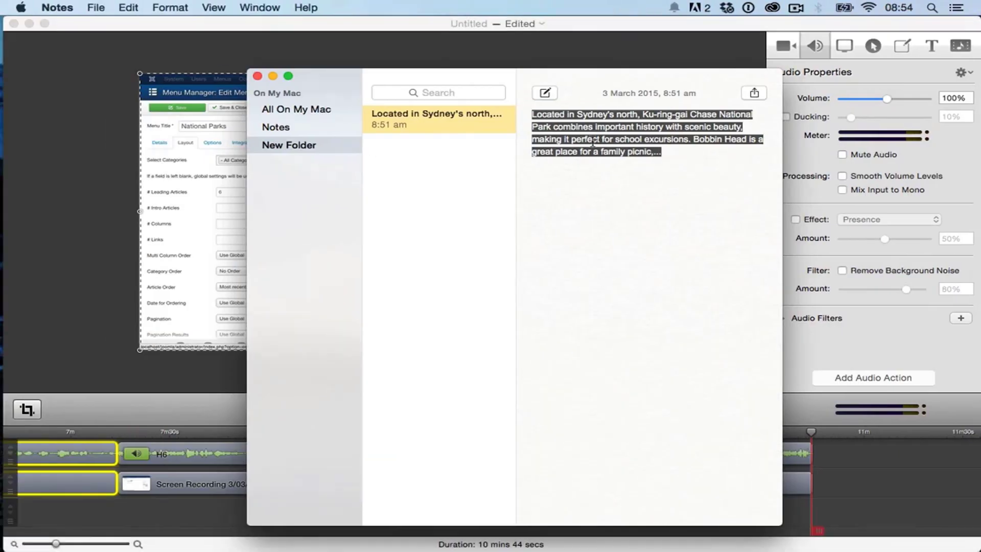
drag(663, 151, 527, 115)
key(super+c)
key(super+Tab)
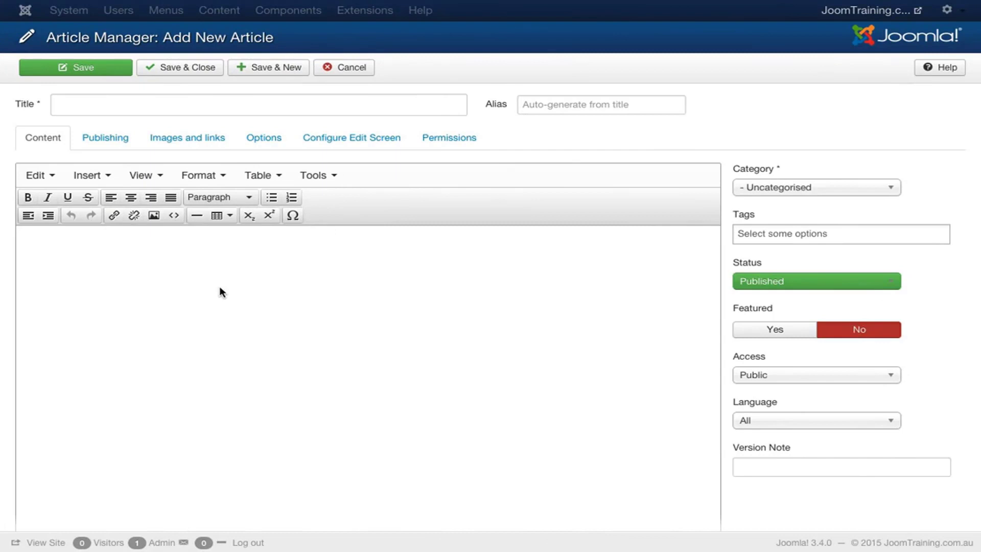
Step: Paste the park description into the article body, ending it with 'picnic.'
key(super+v)
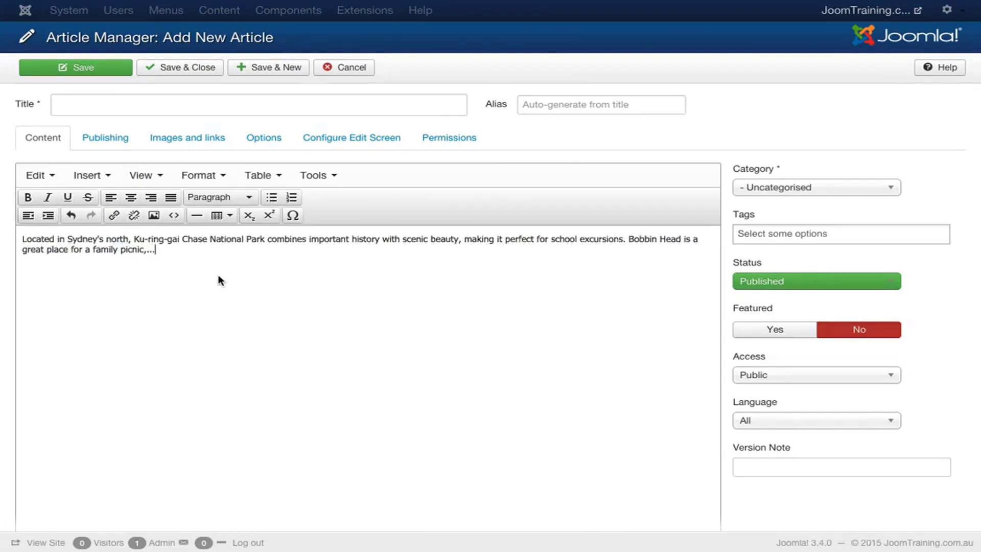
key(BackSpace)
key(BackSpace)
text(.)
Step: Title the article 'Ku-ring-gai Chase National Park' using the park name from the text
drag(135, 239, 264, 240)
key(ctrl+c)
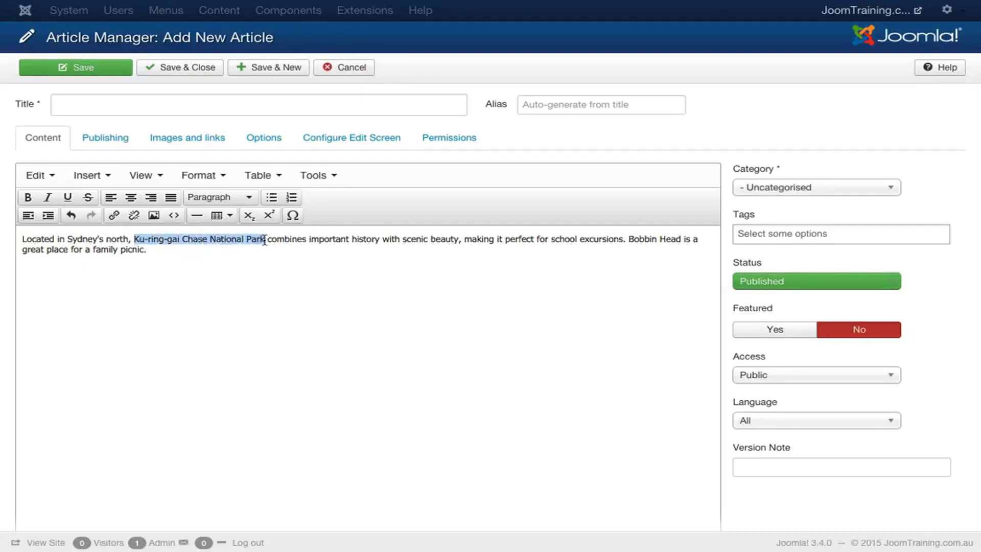
click(230, 102)
key(ctrl+v)
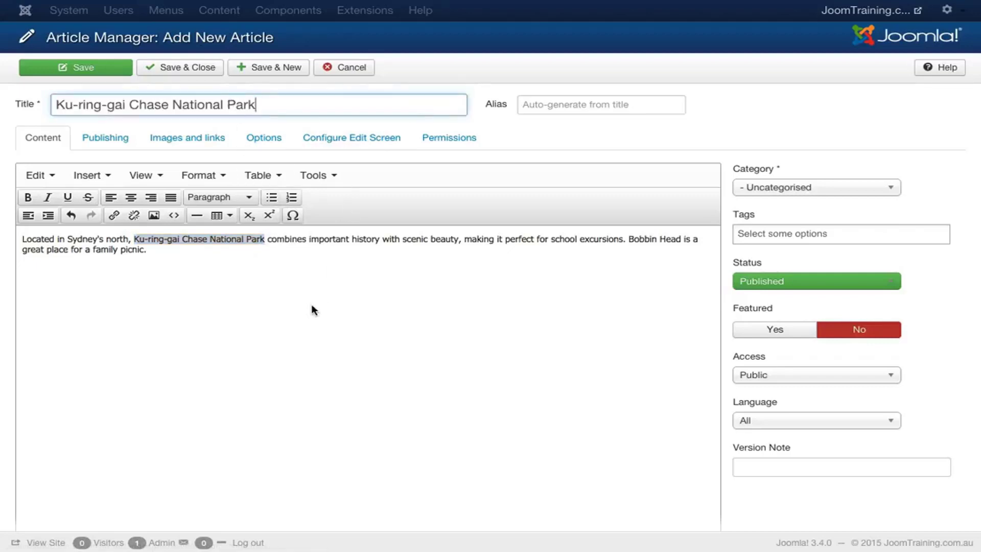
click(313, 309)
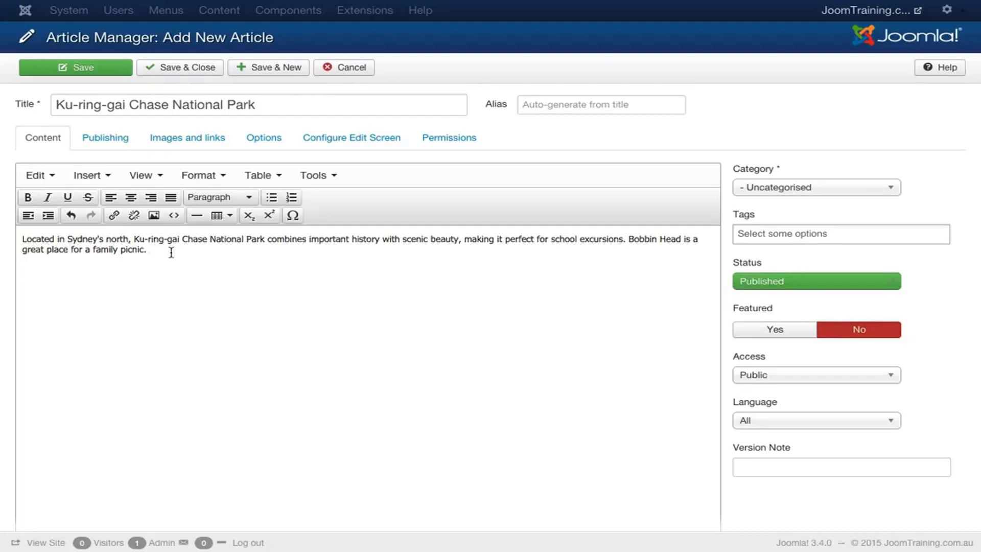
Step: Apply Format > Clear formatting to the whole description paragraph
drag(172, 251, 2, 232)
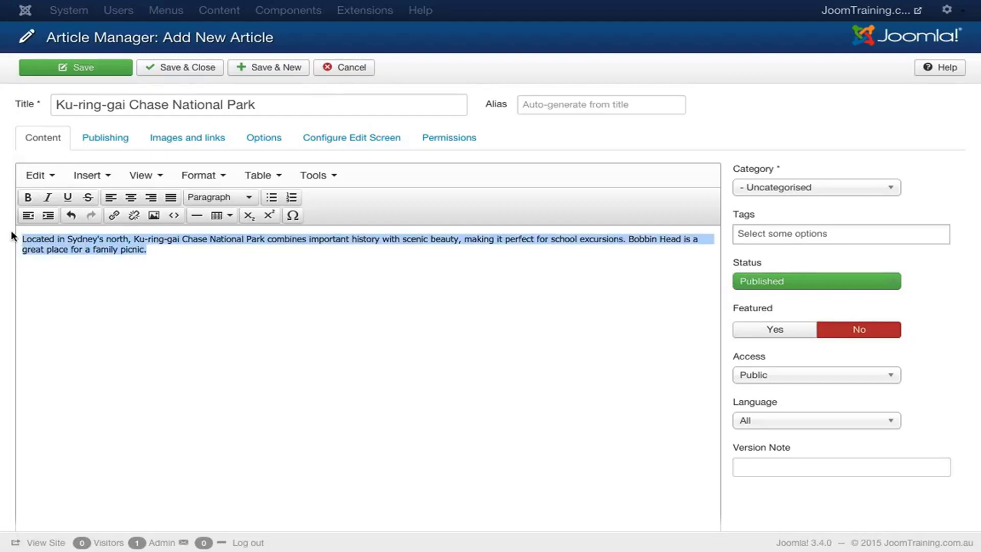
click(199, 176)
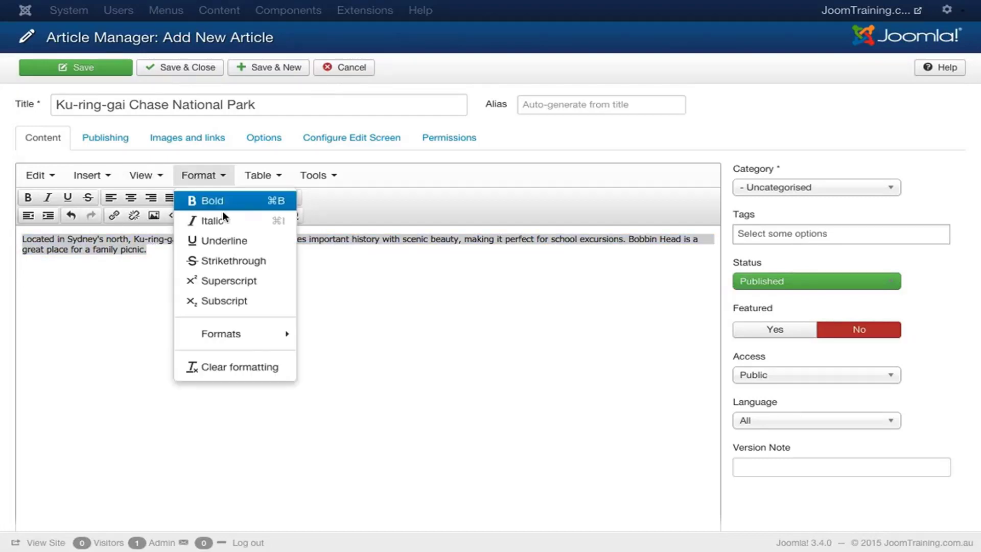
click(236, 365)
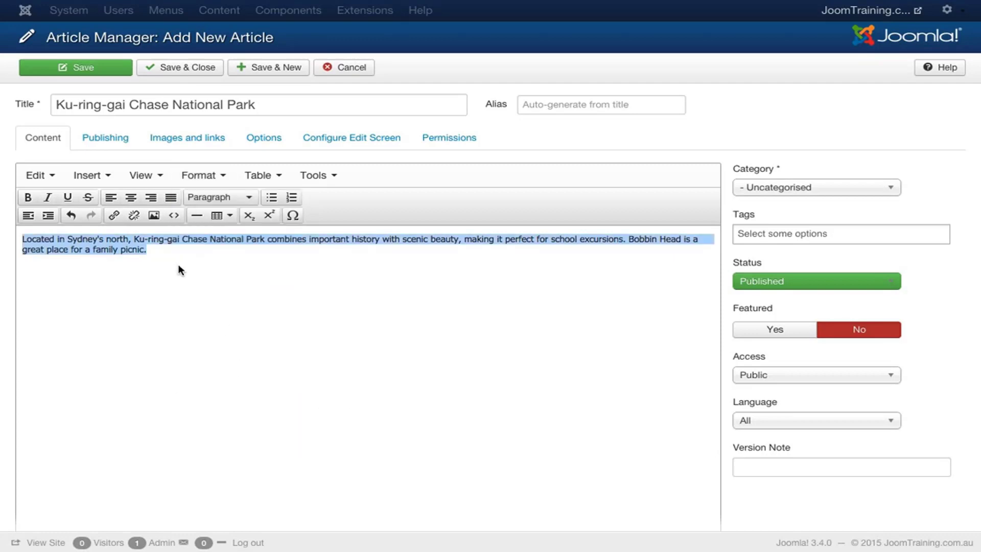
click(161, 248)
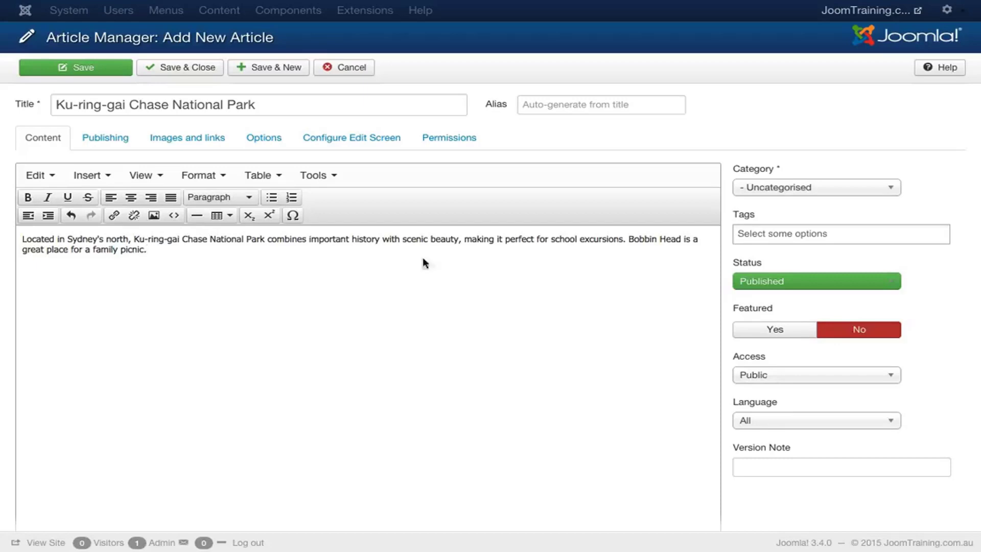
Step: Change the article's category from Uncategorised to Parks
click(833, 192)
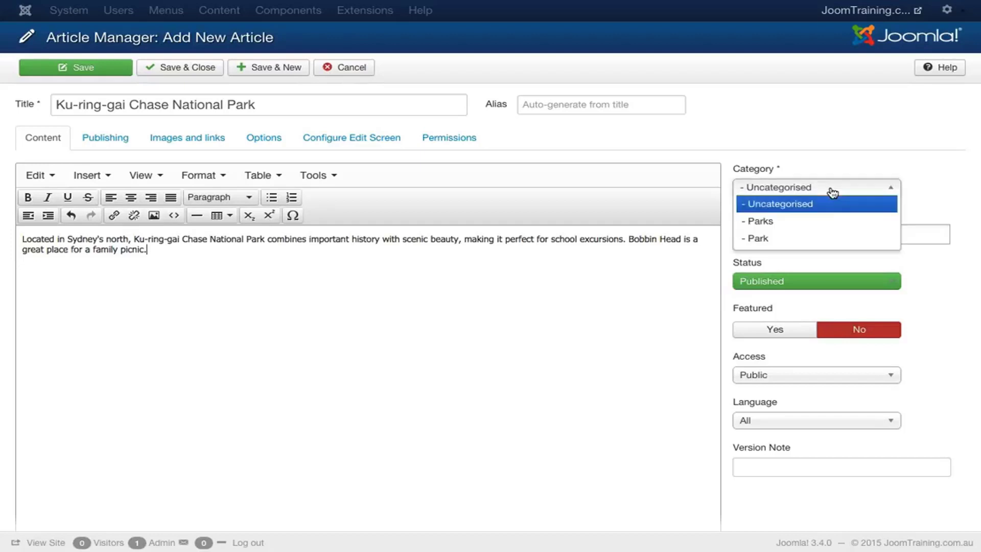
click(812, 227)
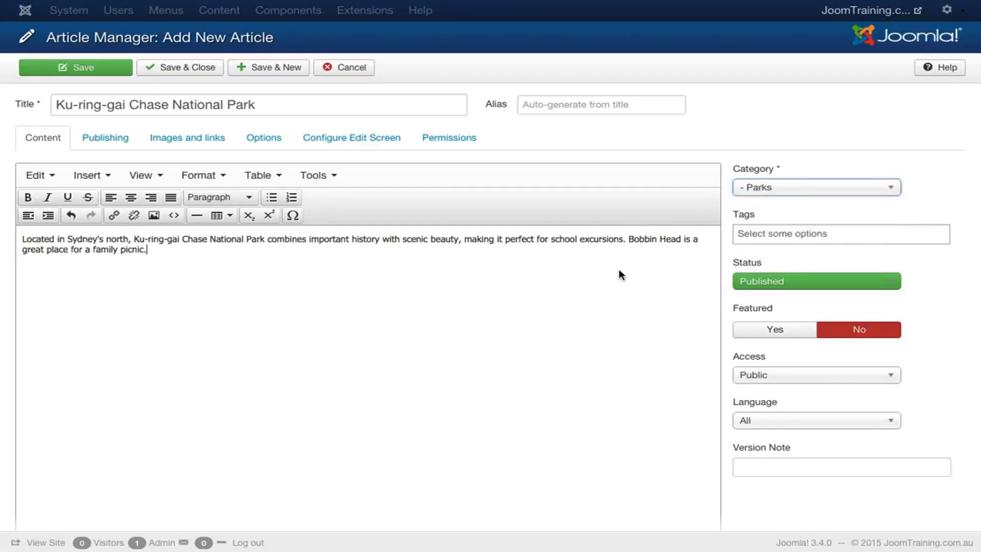
scroll(627, 297, down, 5)
scroll(627, 296, up, 5)
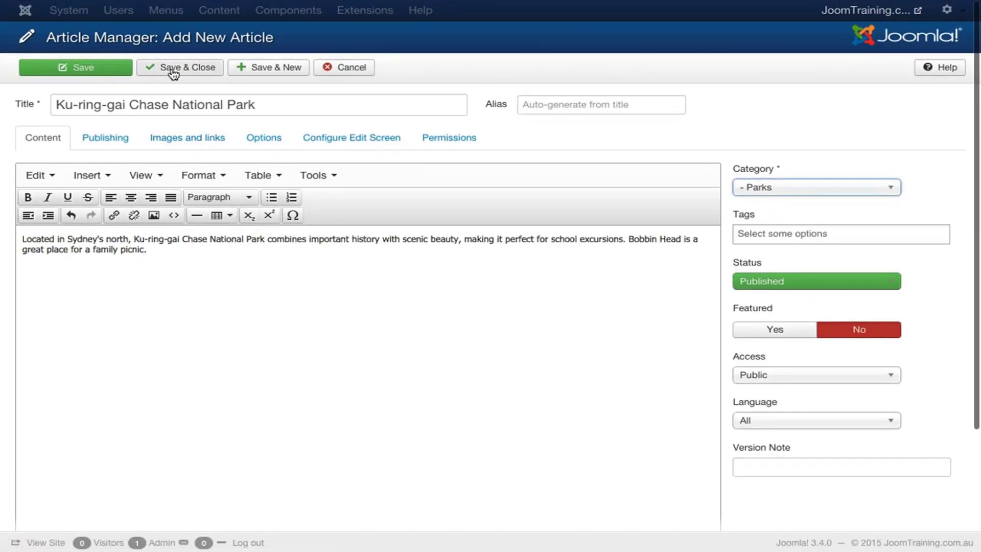
Step: Save & Close the article, then open it from the site's National Parks page
click(173, 74)
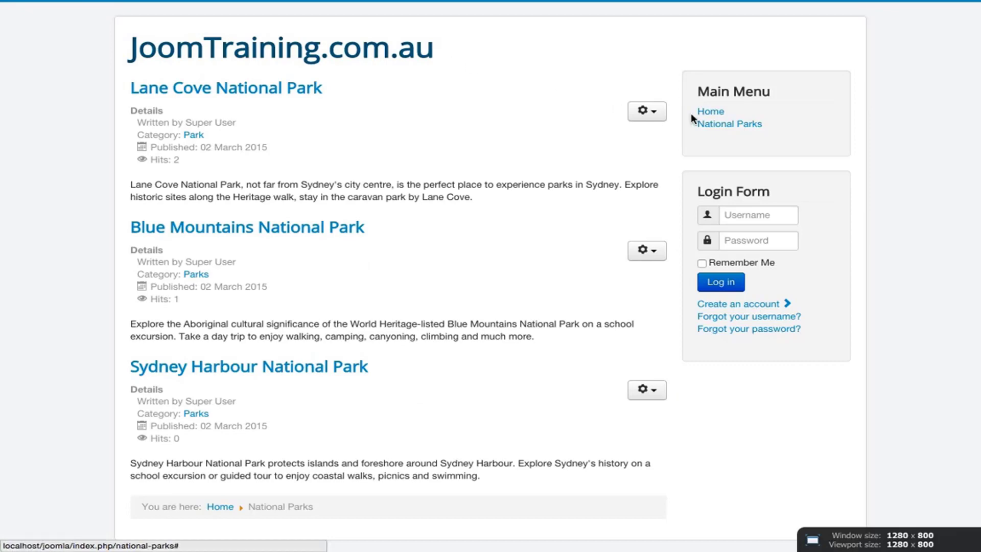
click(732, 124)
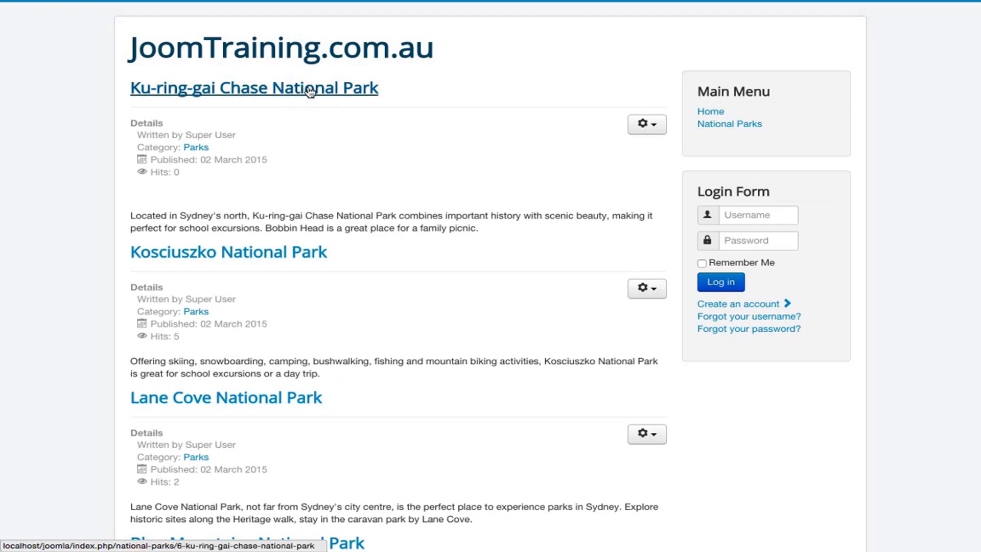
click(295, 97)
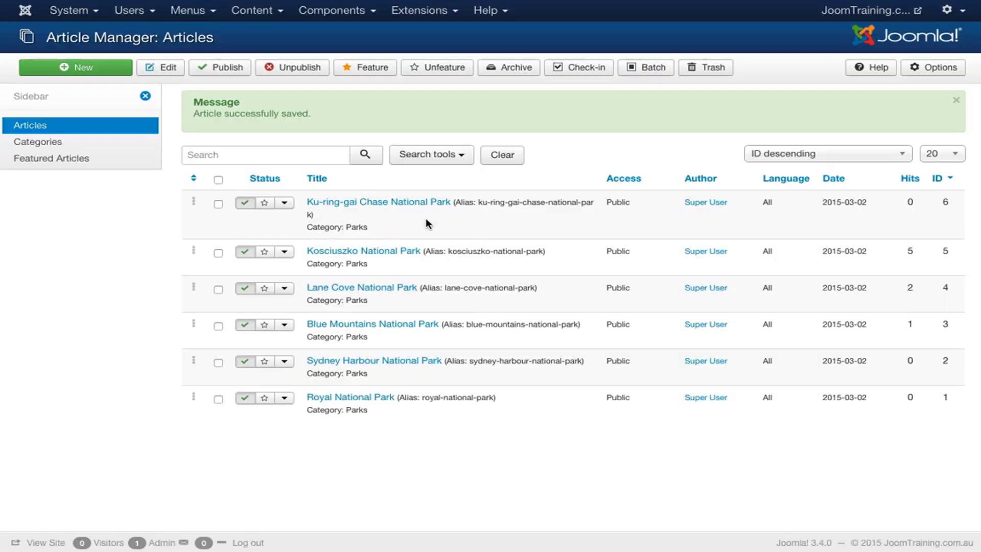
Step: Edit the article to delete its empty first line and show the Images and links settings
click(348, 207)
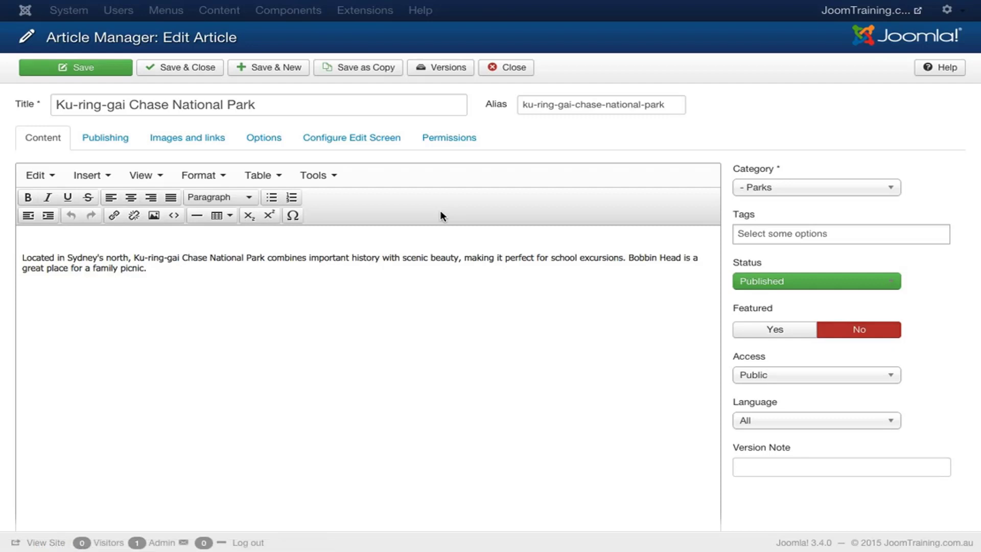
click(61, 245)
key(BackSpace)
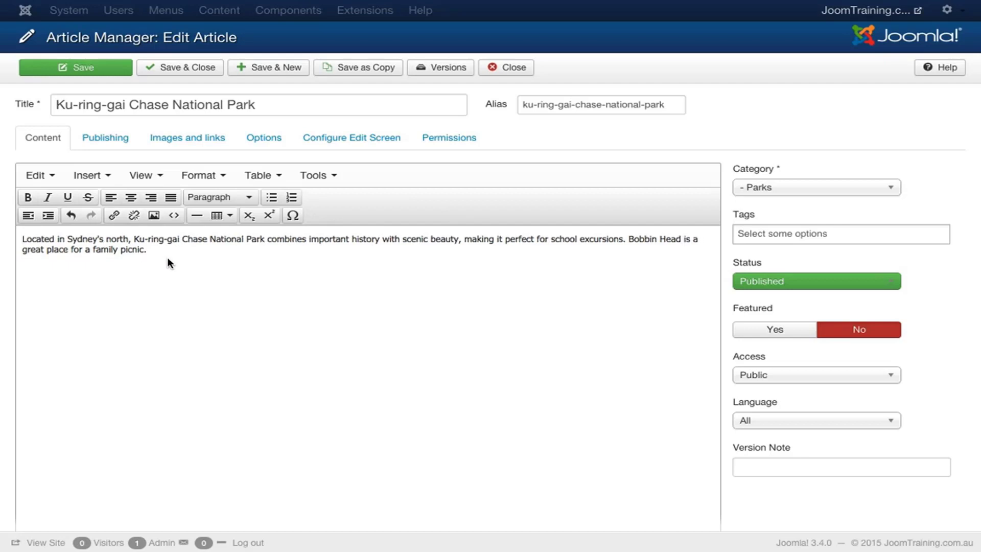
click(191, 141)
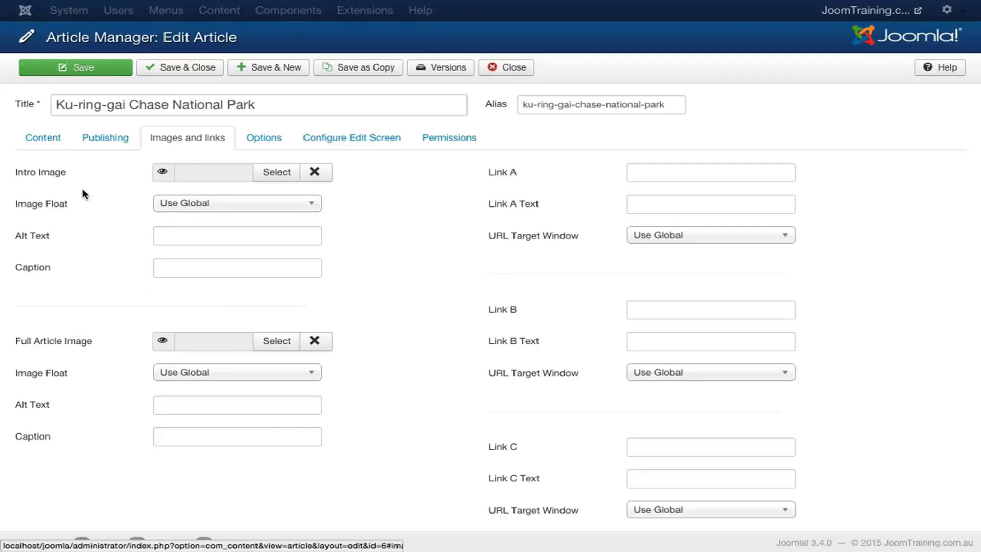
mouse_move(46, 176)
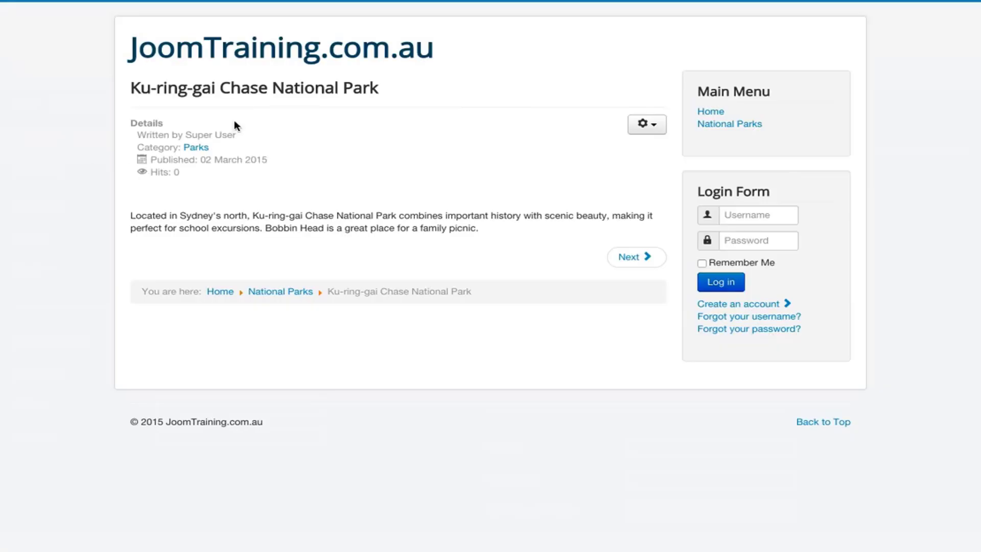
scroll(367, 131, left, 5)
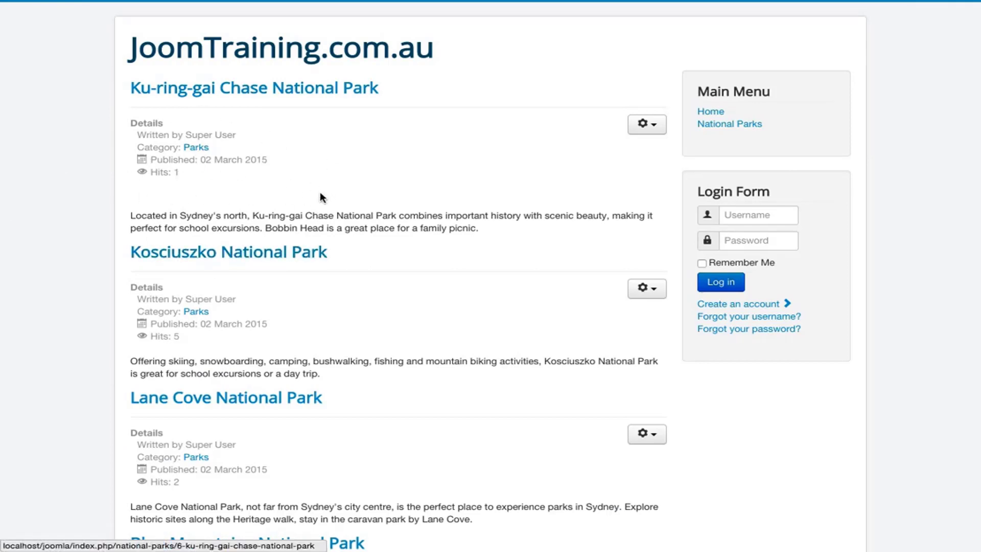
scroll(322, 197, right, 5)
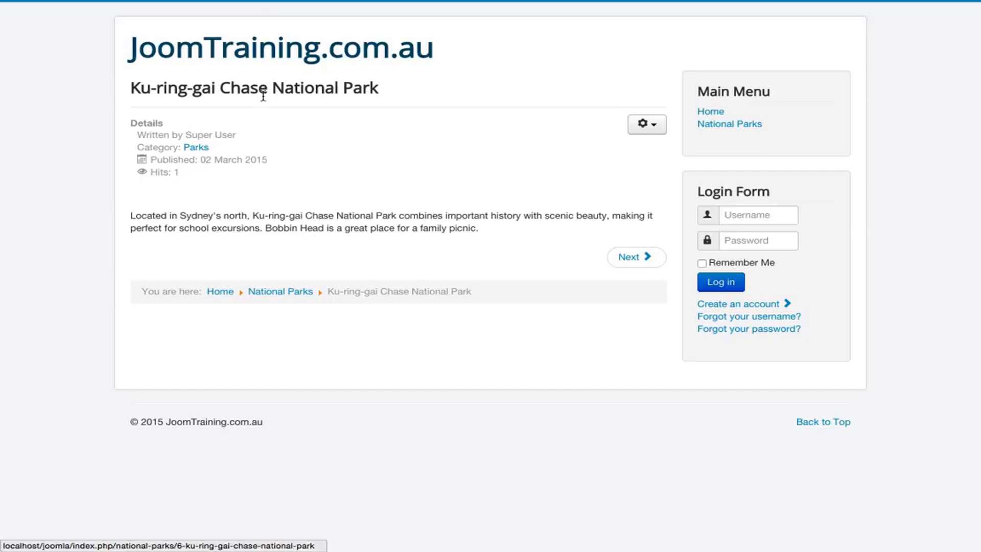
mouse_move(250, 6)
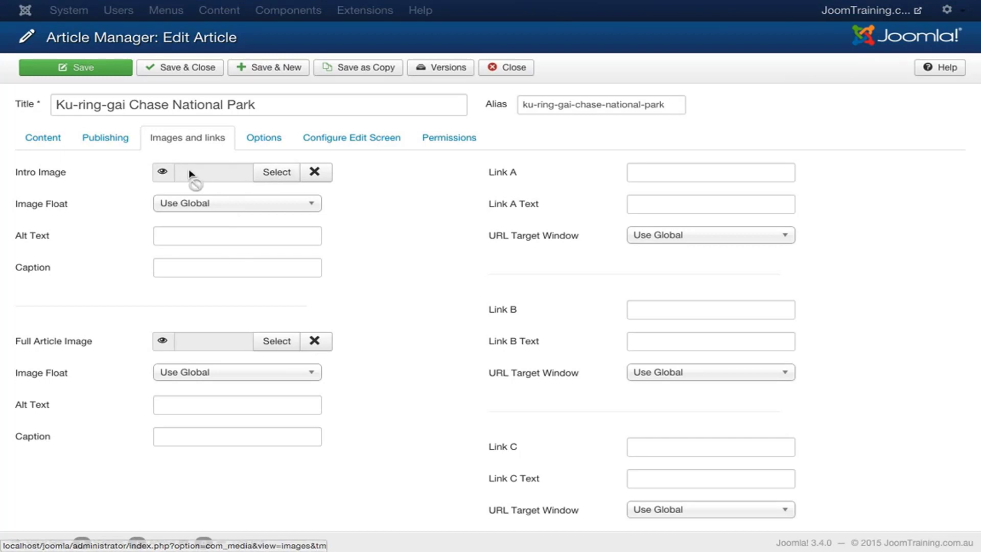
Step: Insert images/barrenjoey-lighthouse-01.jpg as the intro image from the image picker
click(278, 180)
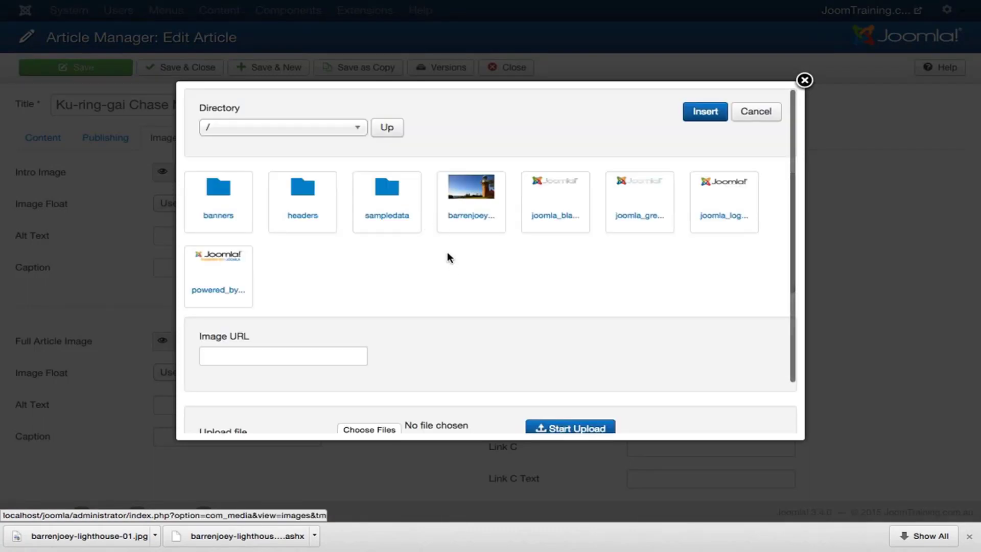
click(481, 194)
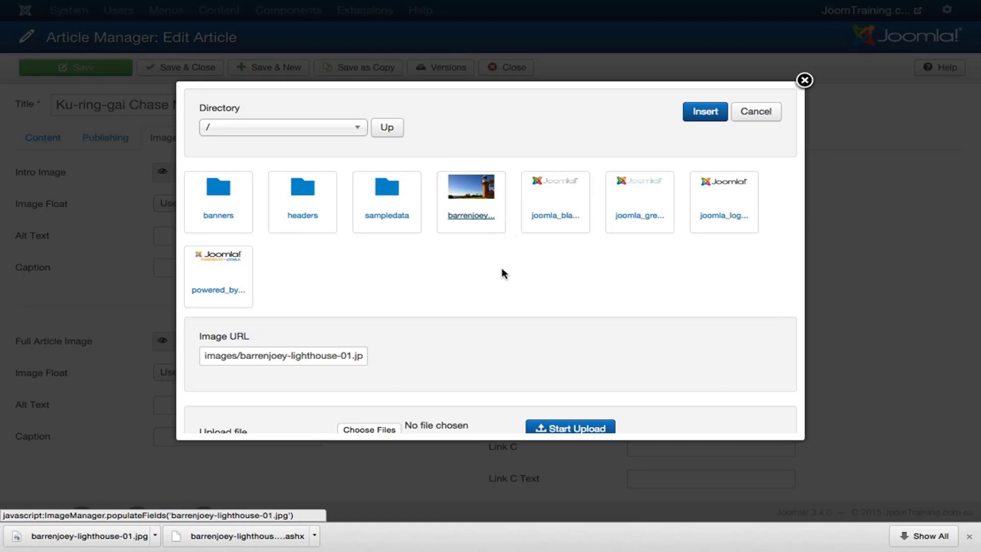
scroll(482, 306, down, 2)
scroll(483, 304, down, 1)
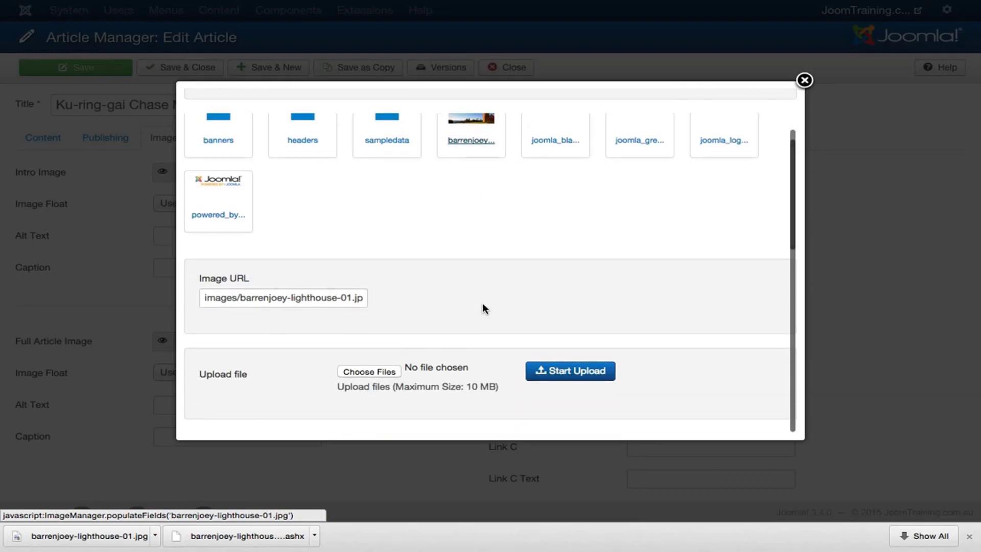
click(374, 370)
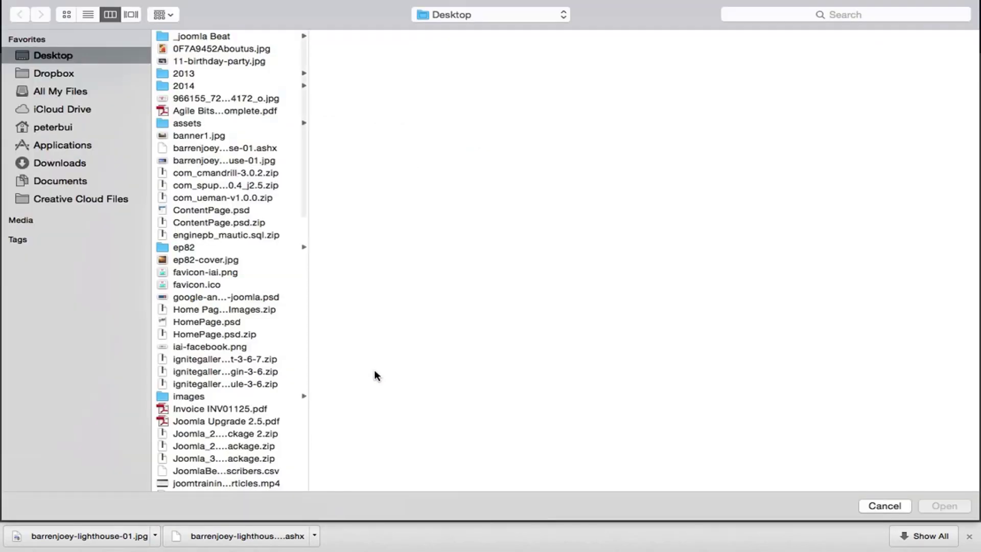
click(880, 505)
scroll(541, 239, up, 5)
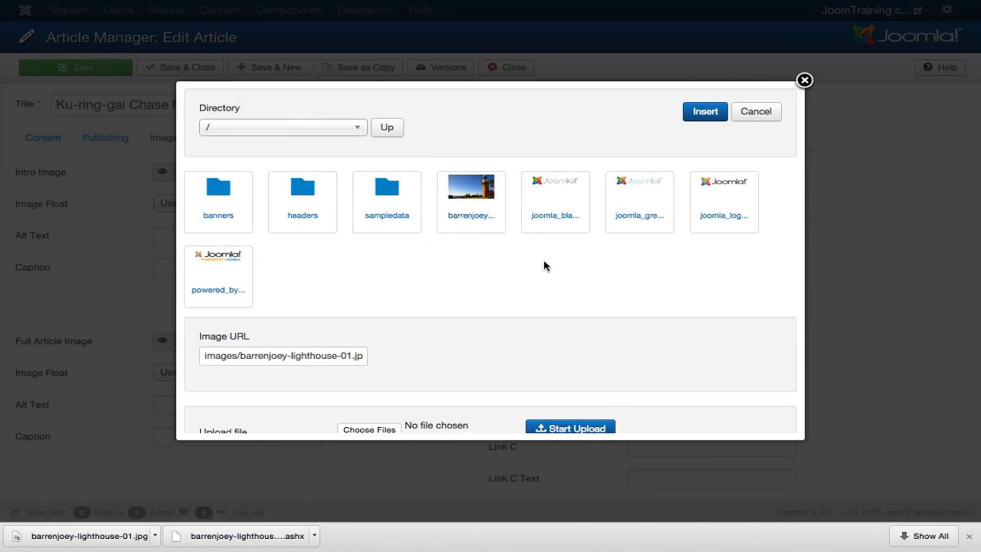
click(706, 114)
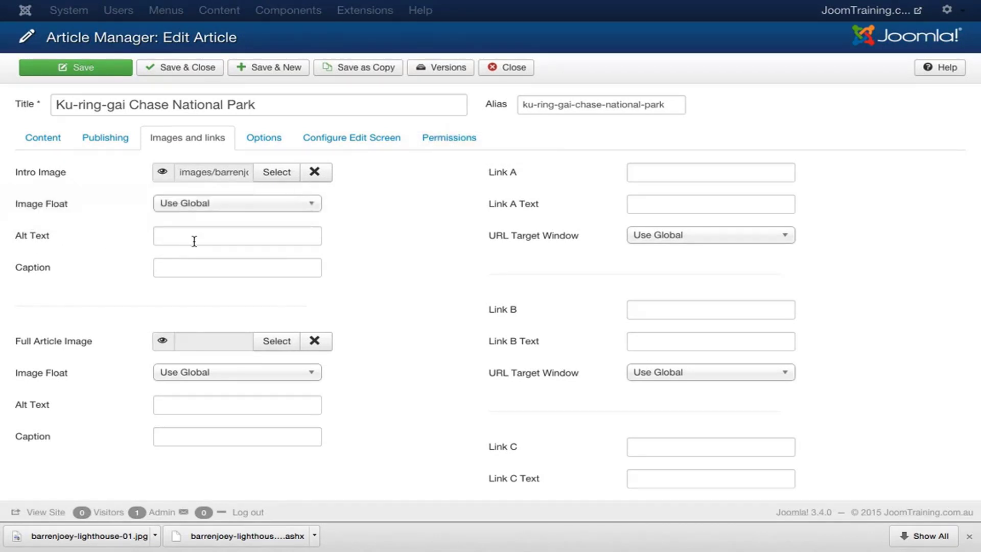
Step: Enter 'Lighthouse' as the intro image alt text
mouse_move(47, 239)
click(175, 236)
text(Light)
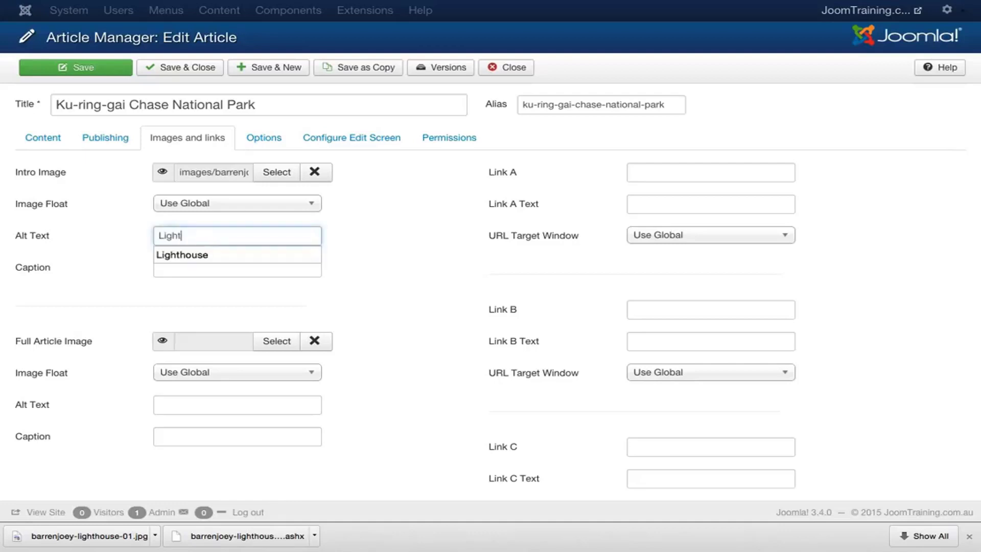
key(Down)
key(Return)
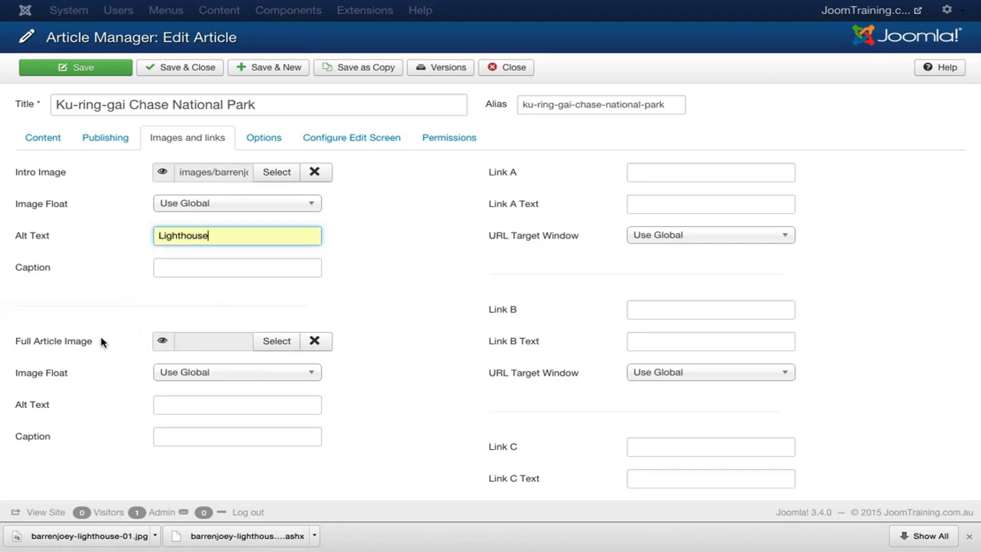
Step: Open and cancel the Full Article Image picker, then save the article
click(279, 341)
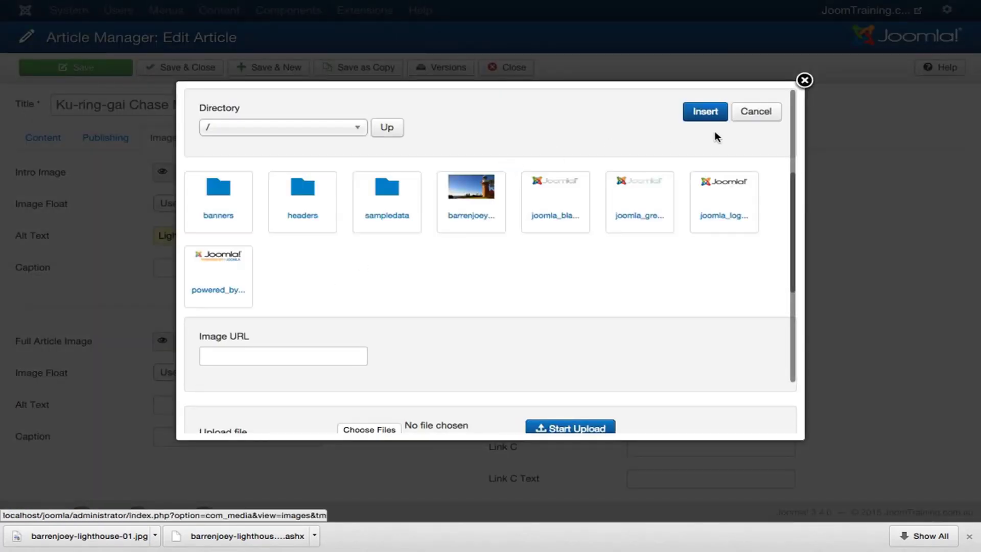
click(755, 115)
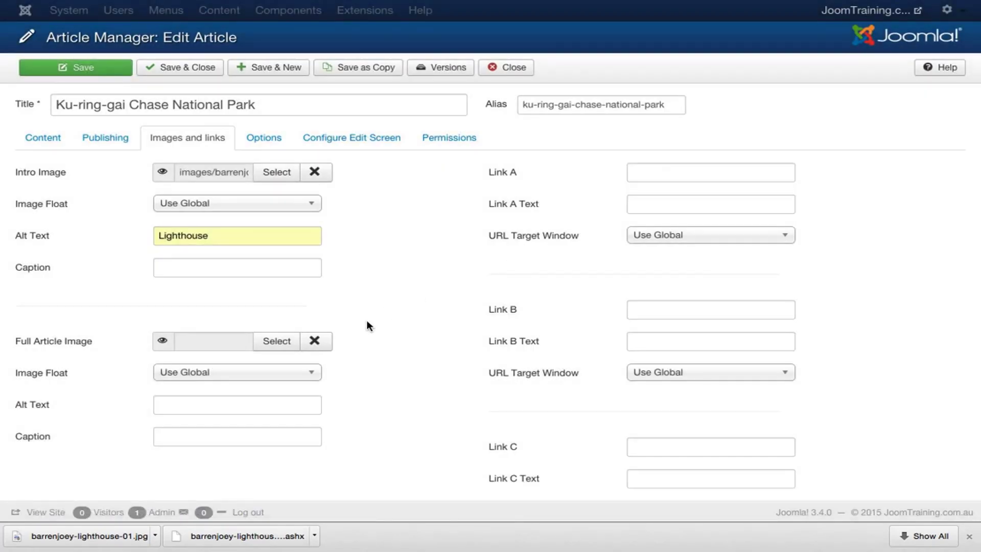
click(107, 73)
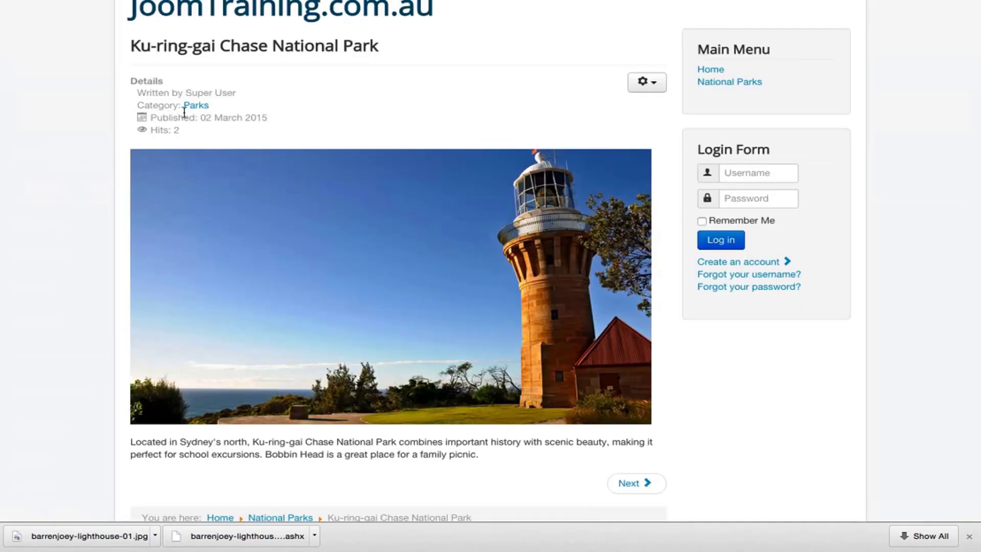
Step: View the lighthouse intro image on the National Parks listing, then open the text-only article page
scroll(185, 113, up, 1)
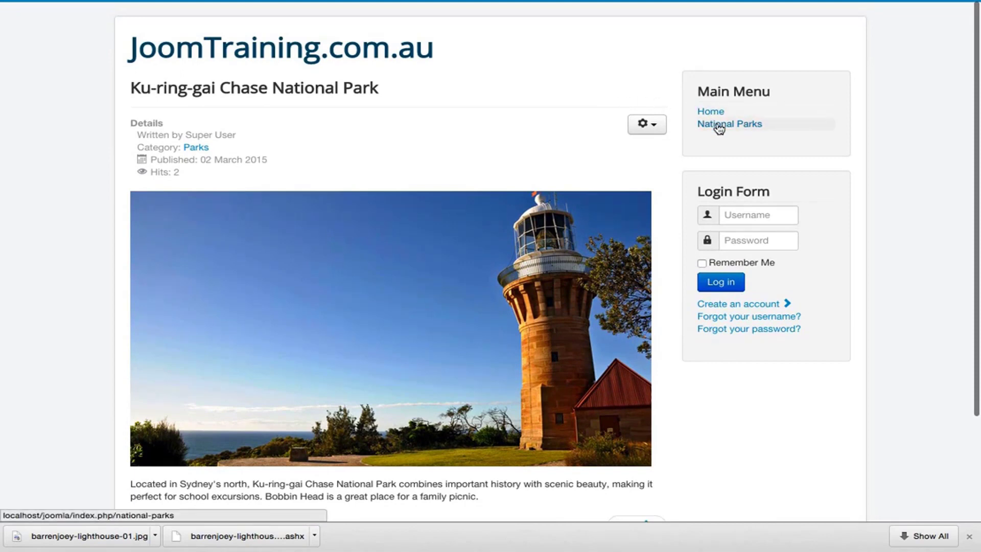
click(719, 127)
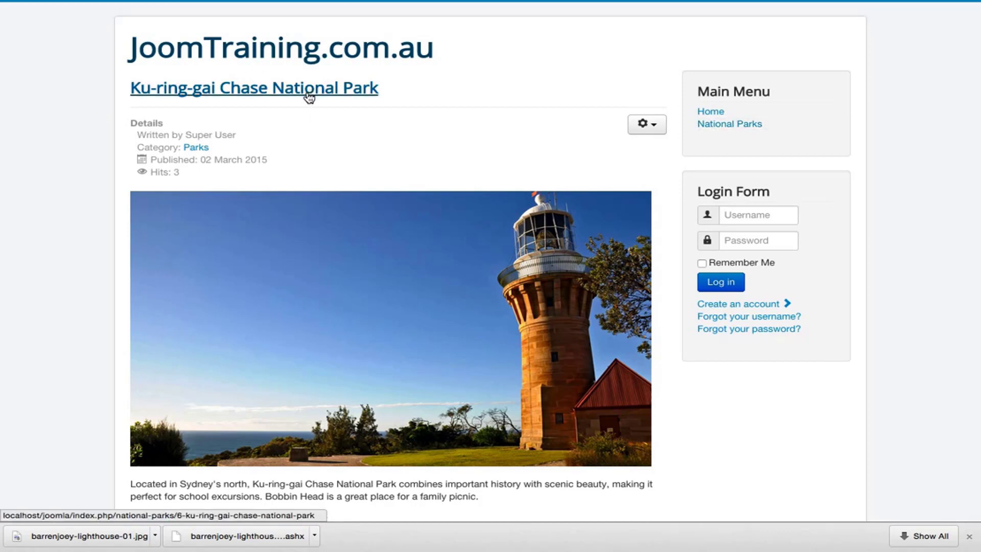
scroll(305, 153, down, 2)
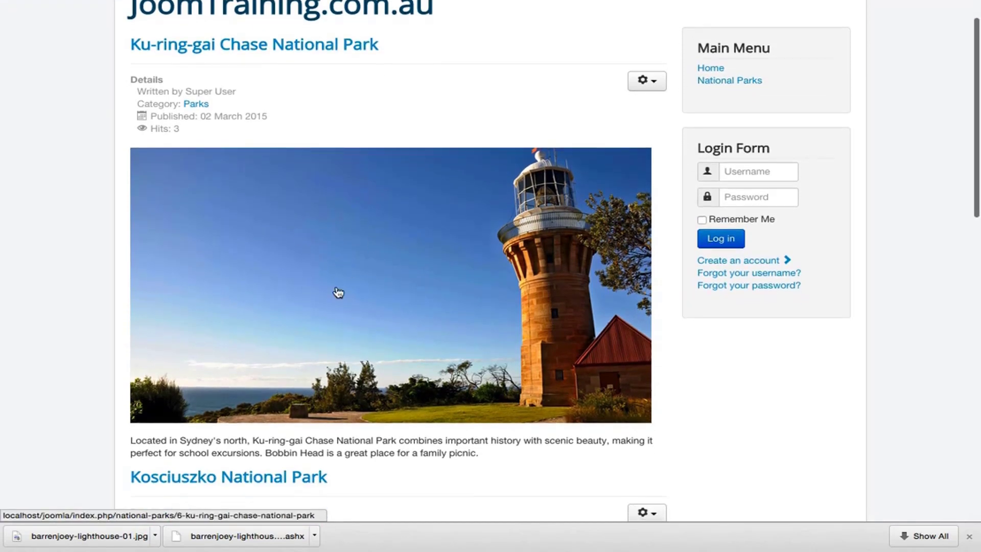
scroll(328, 296, up, 2)
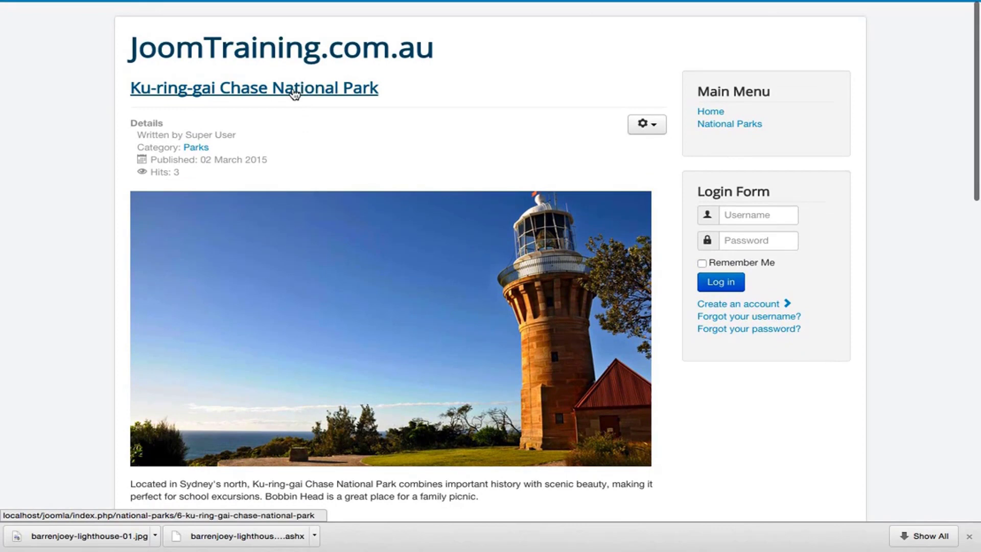
click(296, 94)
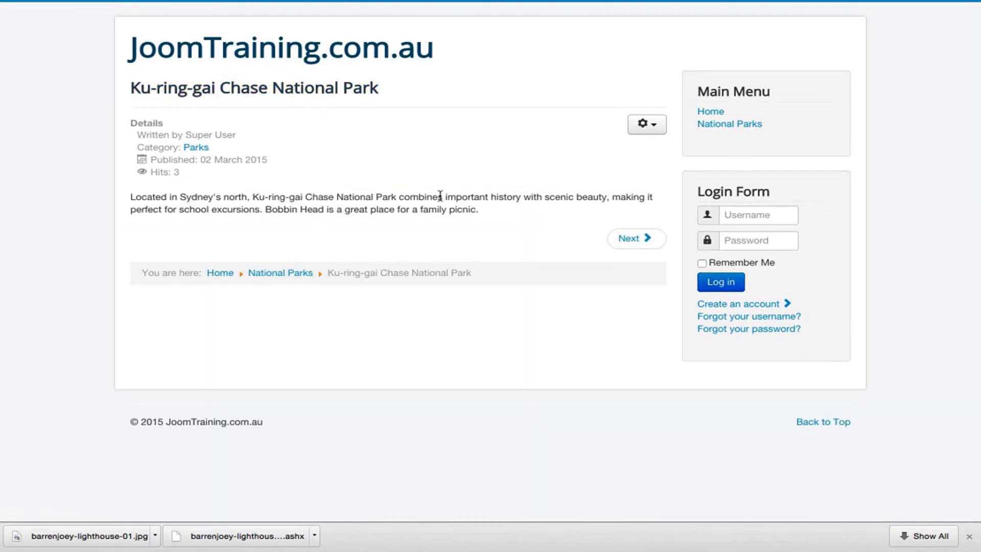
Step: Set images/barrenjoey-lighthouse-01.jpg as the article's full article image
key(ctrl+Tab)
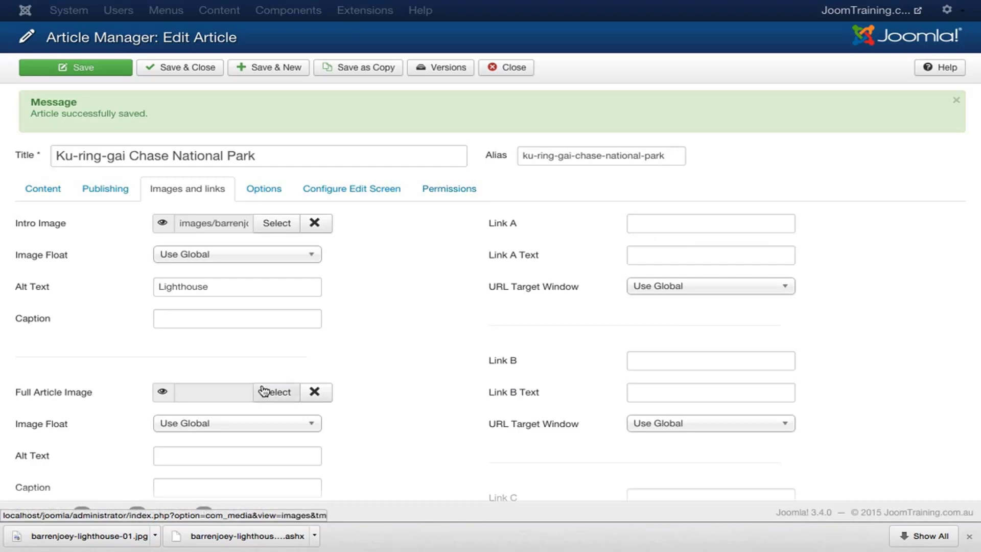
click(286, 397)
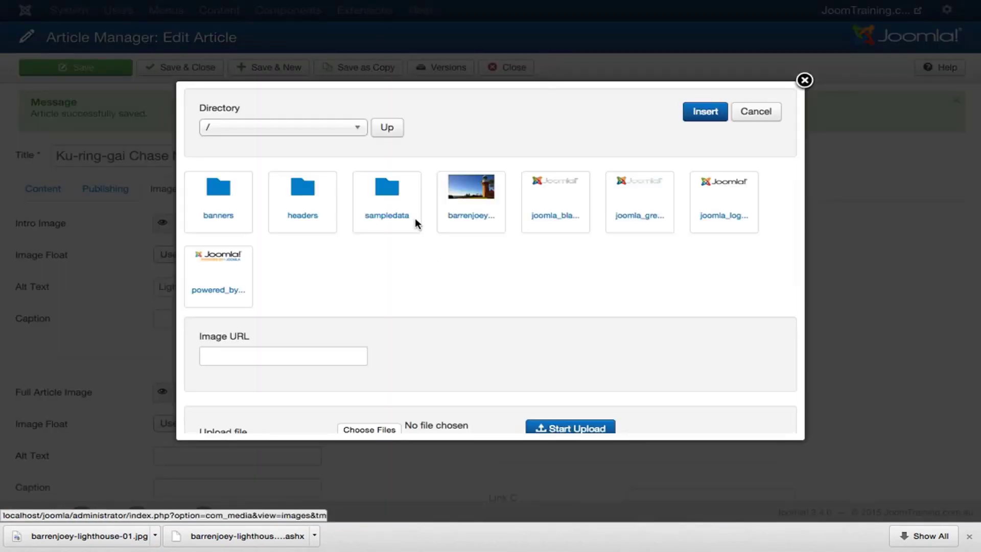
click(469, 205)
click(708, 111)
Step: Give the full article image the alt text 'Lighthouse' and save the article
scroll(420, 312, down, 3)
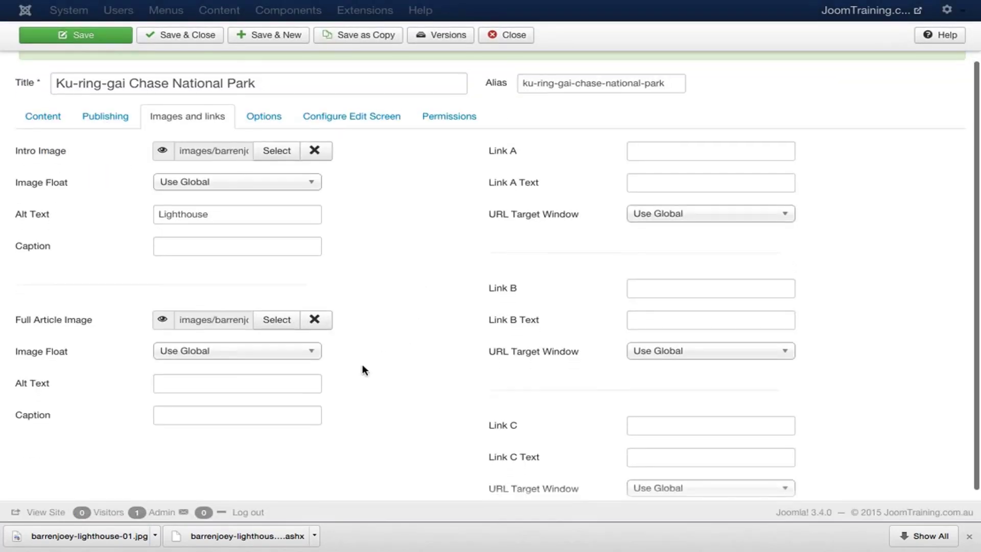
click(283, 385)
text(Ligh)
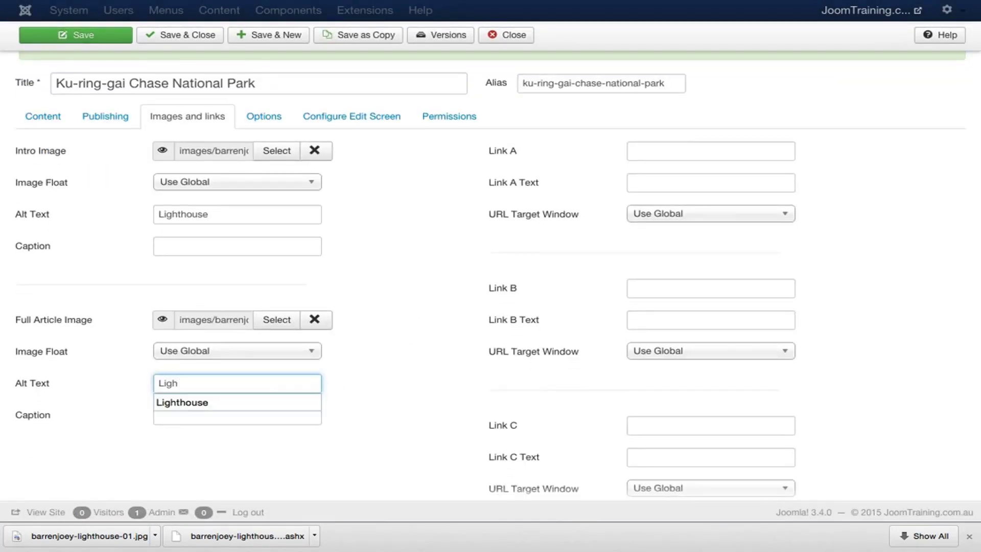
key(Down)
key(Return)
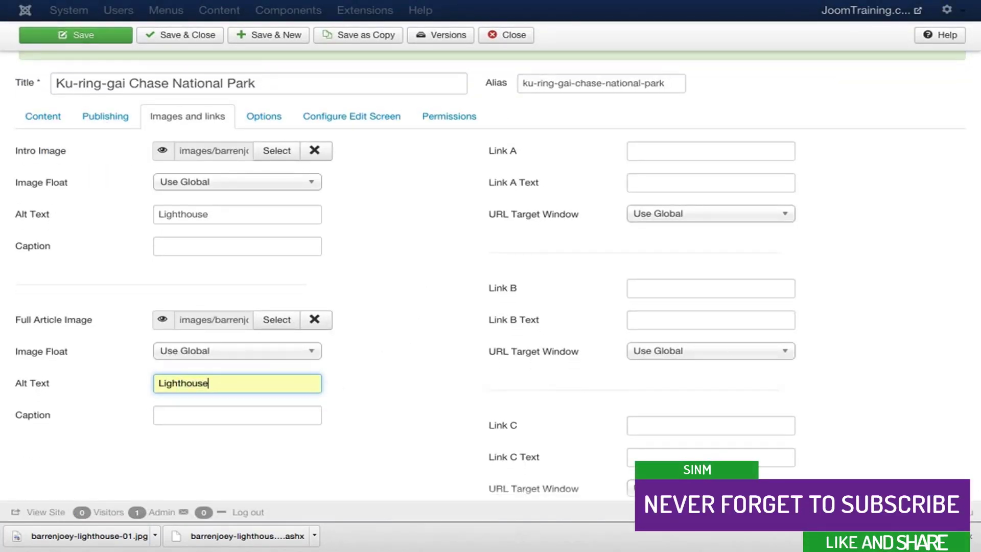
click(96, 37)
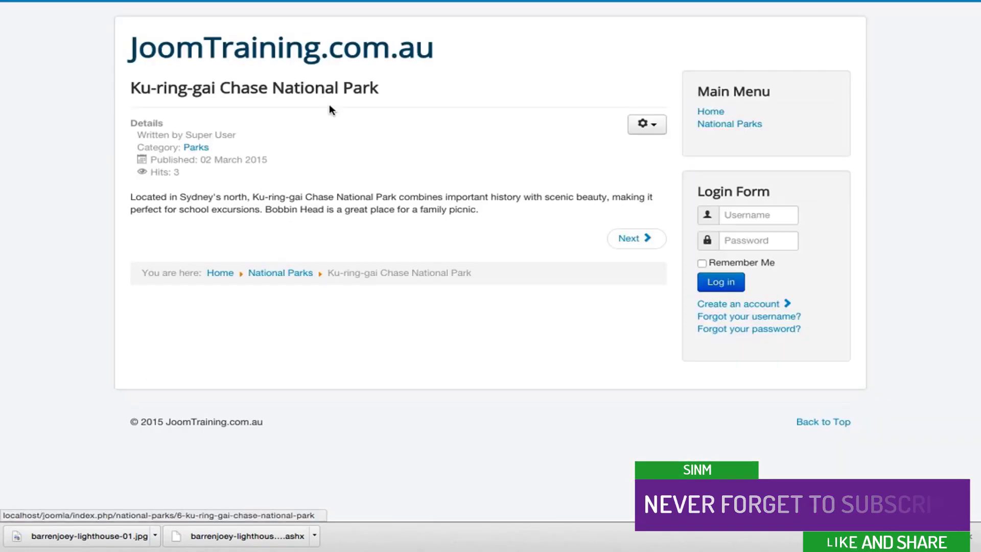
Step: Reload the Ku-ring-gai Chase National Park page and check the lighthouse photo above the description
key(super+r)
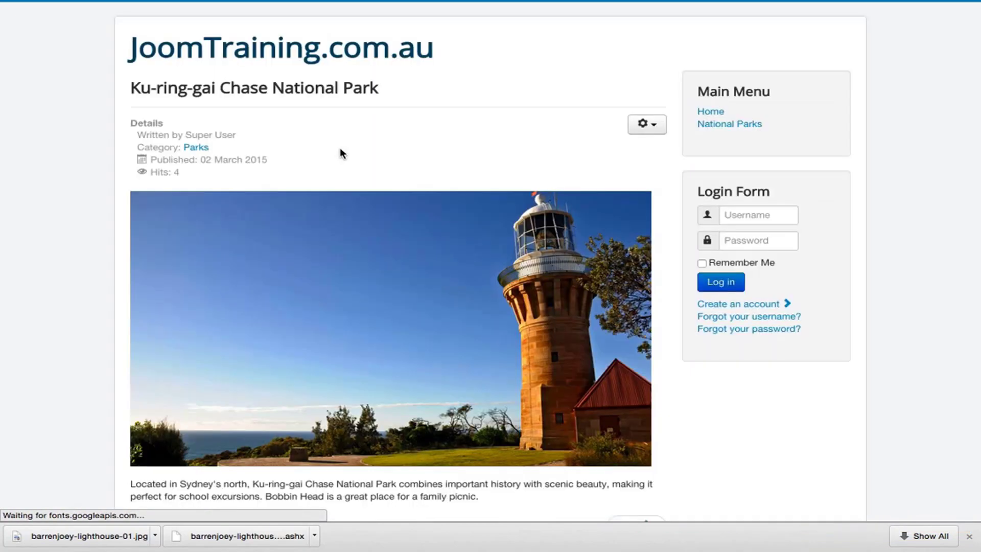
scroll(427, 180, down, 3)
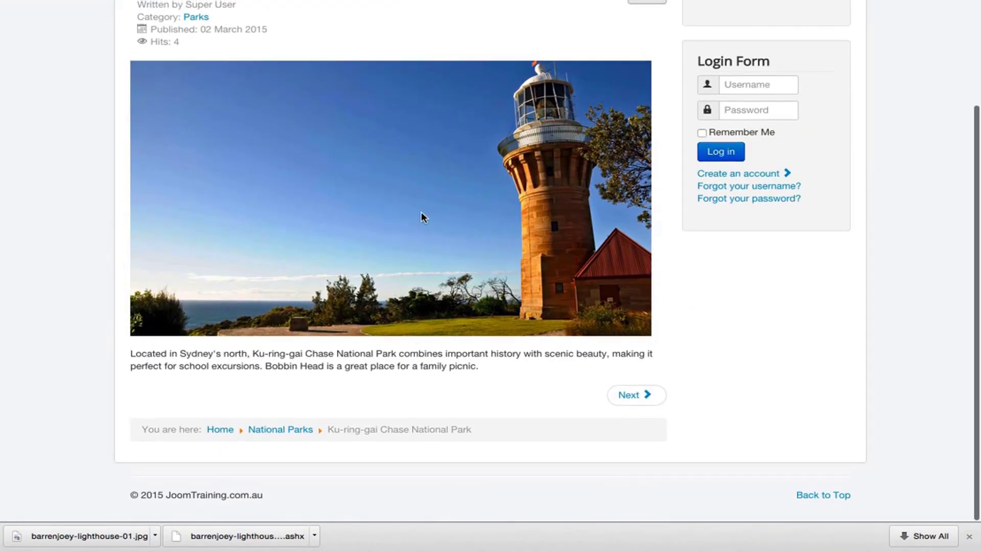
scroll(422, 213, up, 3)
scroll(421, 211, up, 1)
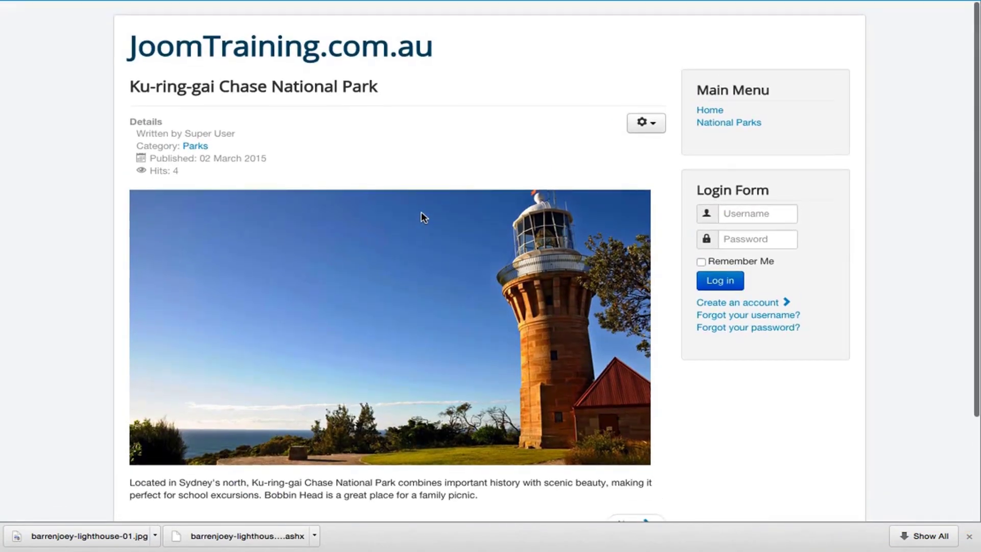